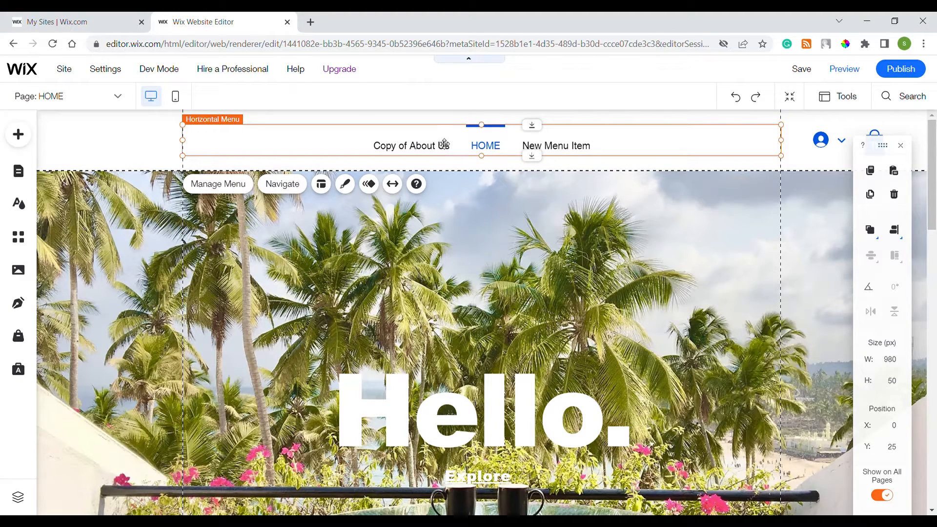
Select the horizontal menu and open Customize Design in its Menu Design panel.
click(522, 200)
scroll(522, 199, down, 2)
scroll(522, 199, up, 2)
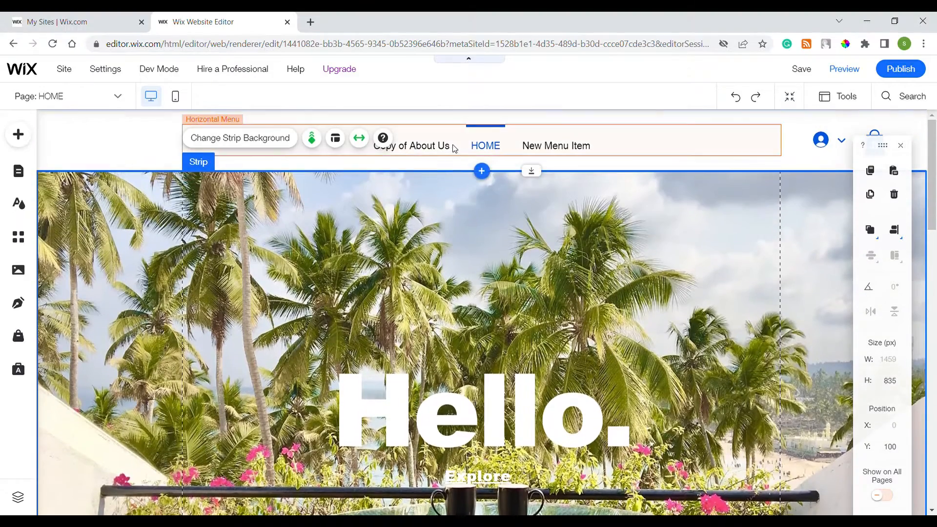
click(454, 148)
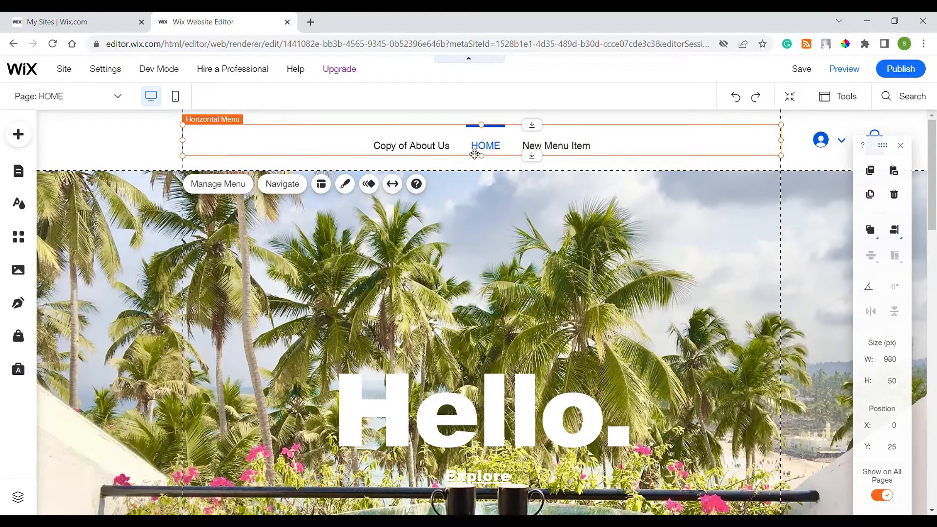
click(347, 187)
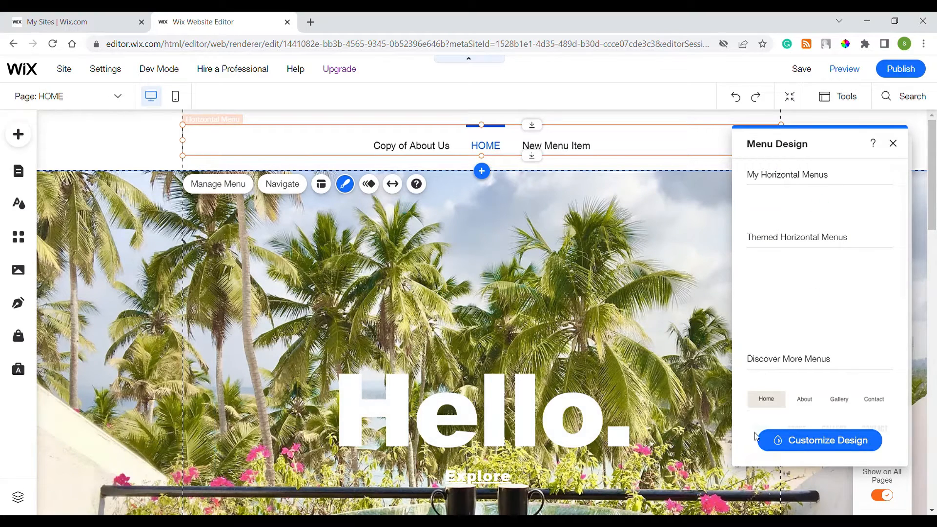
click(795, 439)
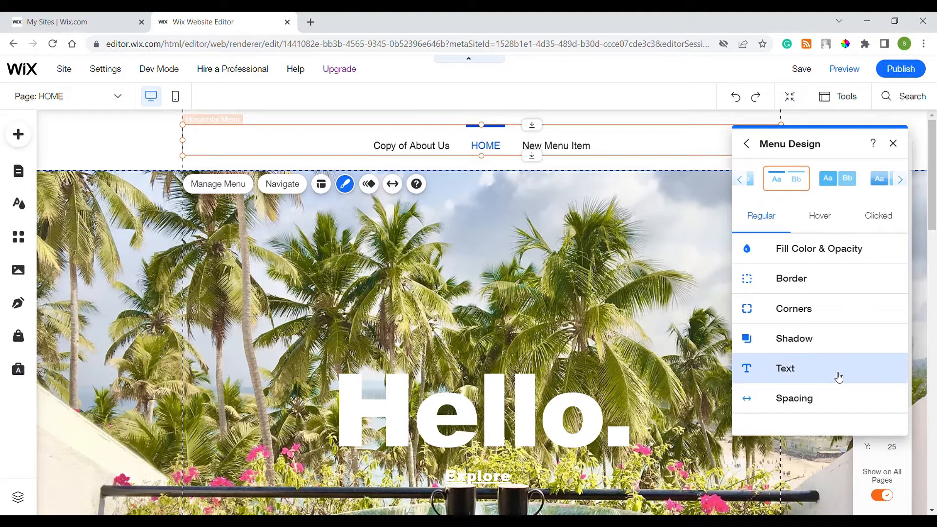
Set the regular menu text colour to orange #ED5829.
click(838, 377)
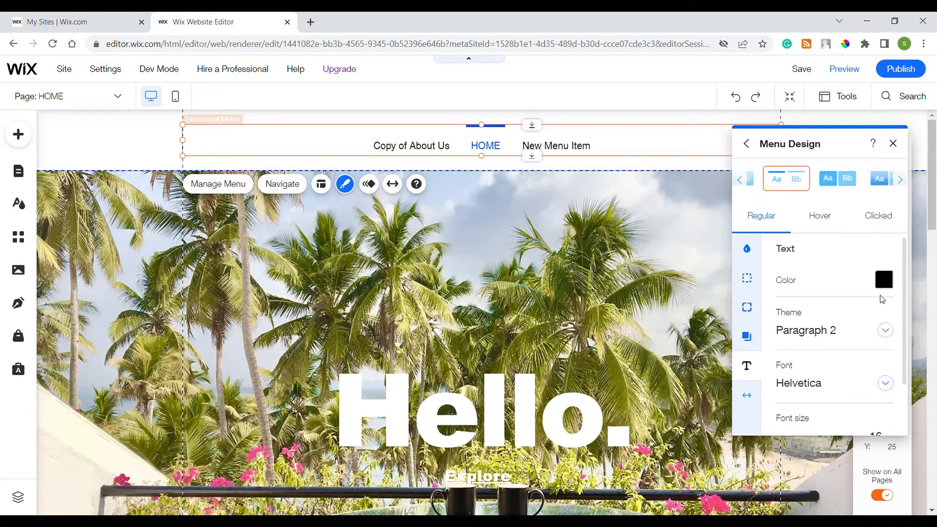
click(884, 281)
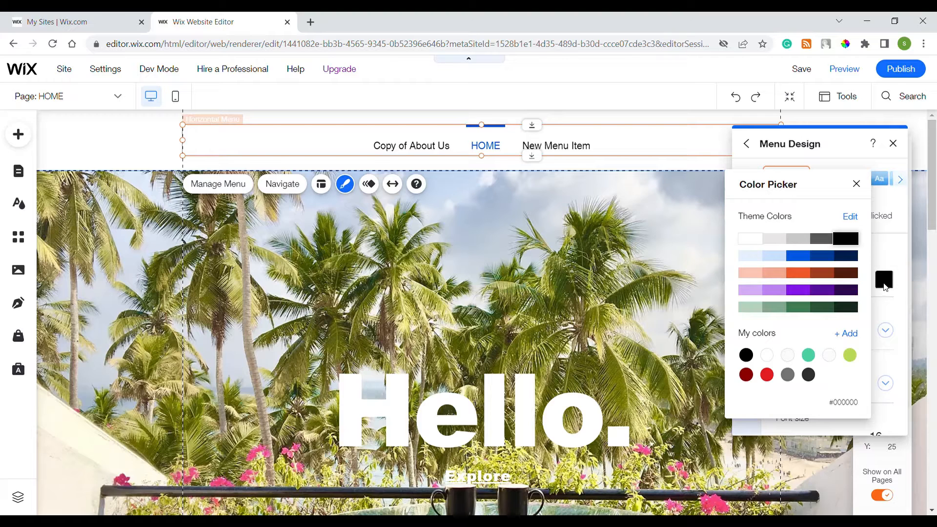
click(822, 241)
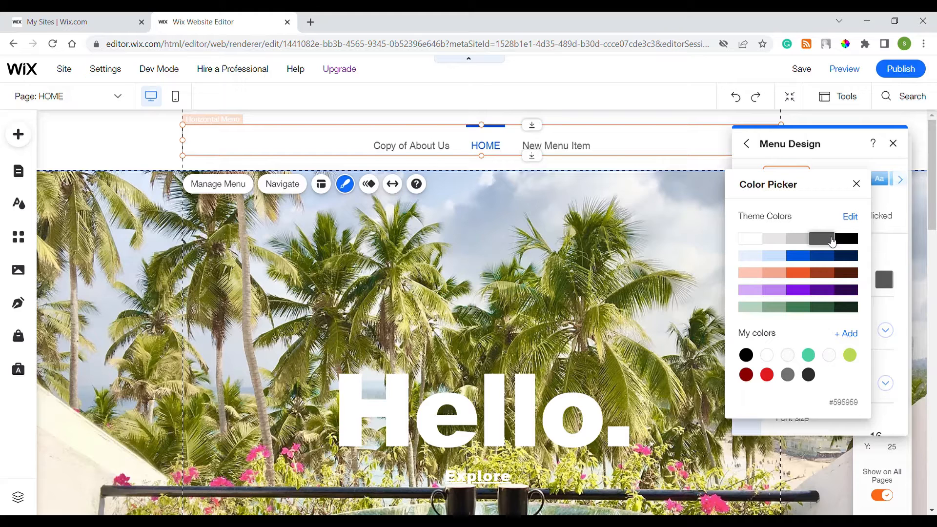
click(805, 281)
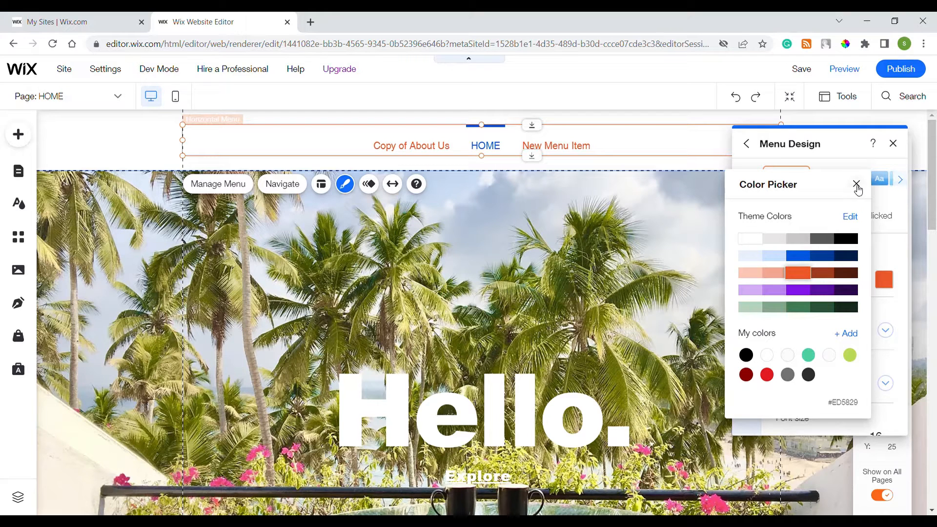
click(857, 183)
click(831, 222)
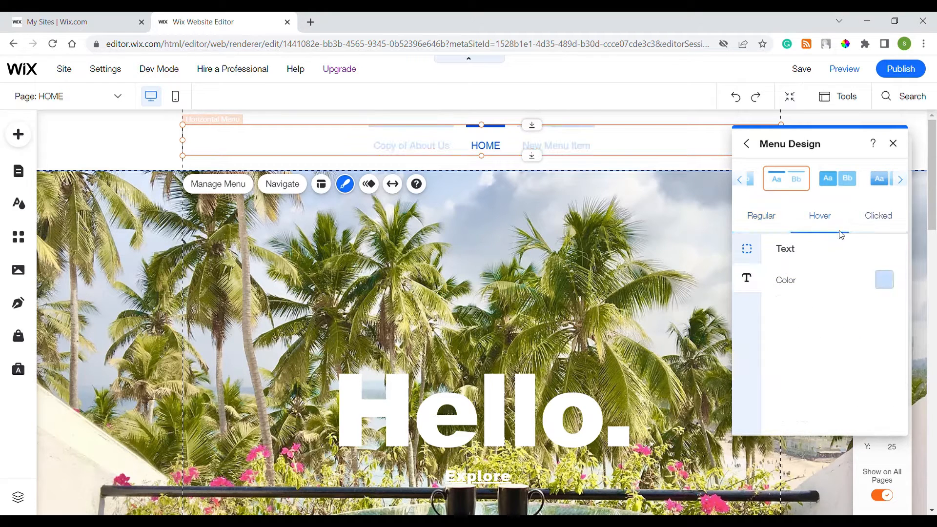
Set the hover-state menu text colour to blue #0057E1.
click(883, 280)
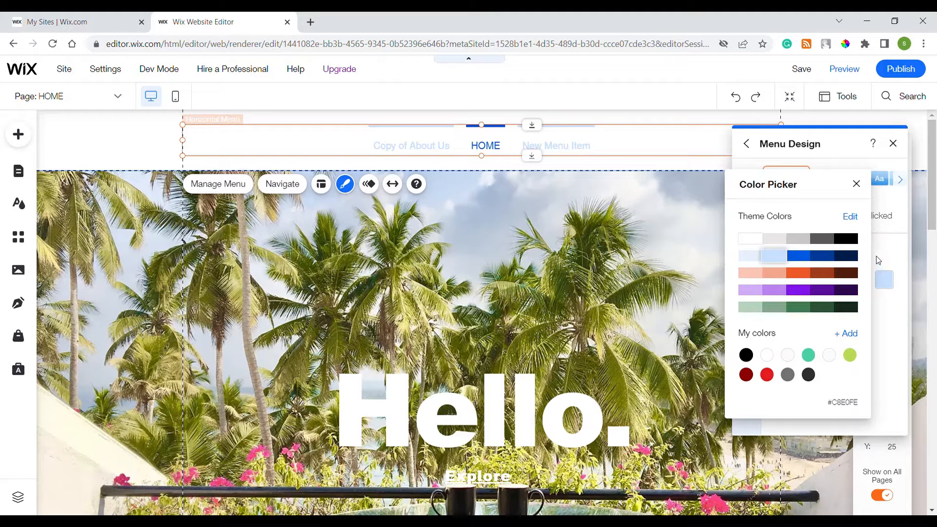
click(798, 255)
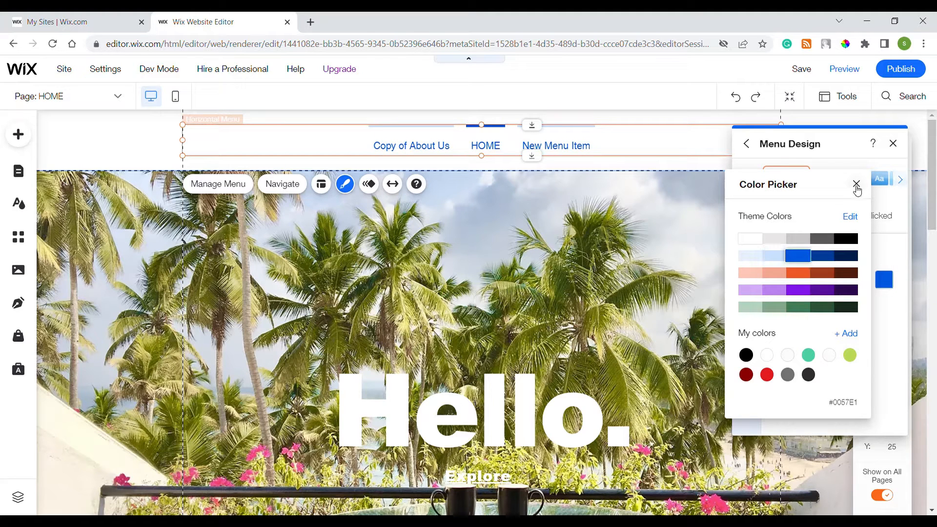
click(856, 185)
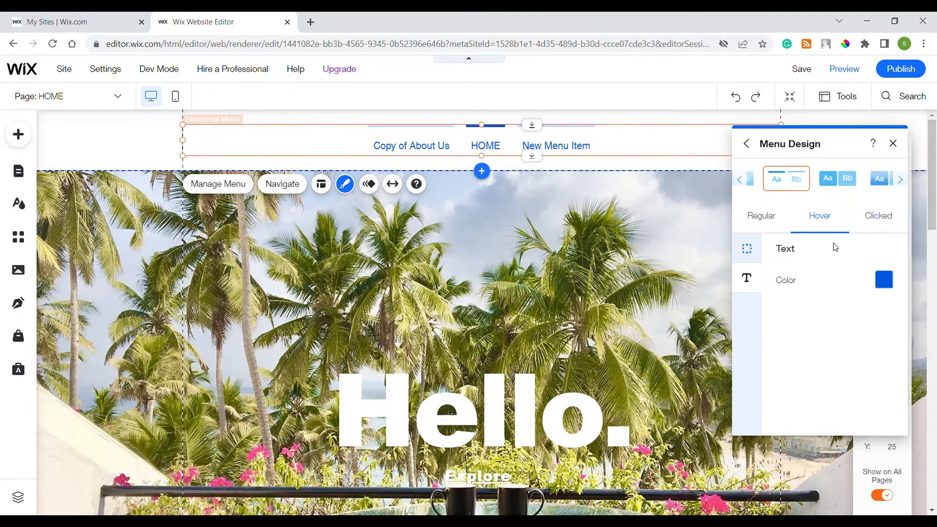
click(765, 215)
click(812, 215)
Set the clicked-state menu text colour to orange #ED5829.
click(879, 213)
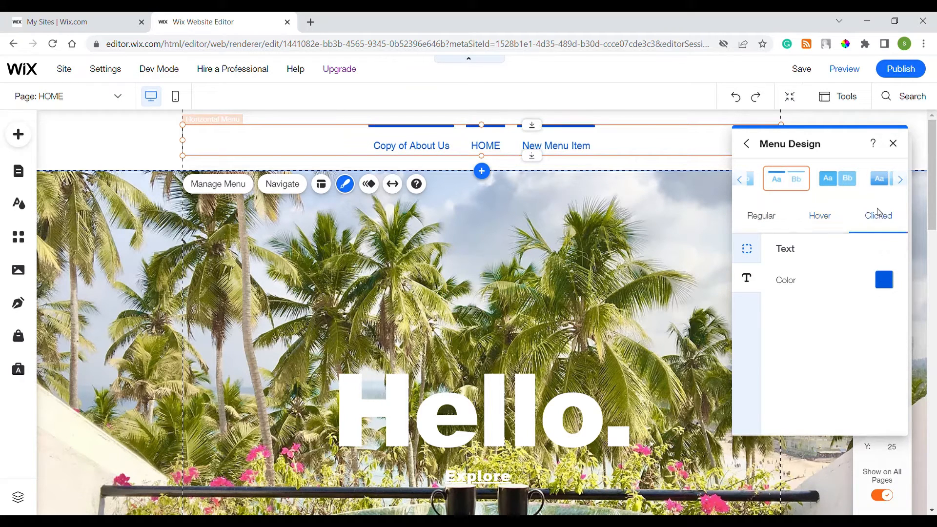
click(884, 279)
click(807, 279)
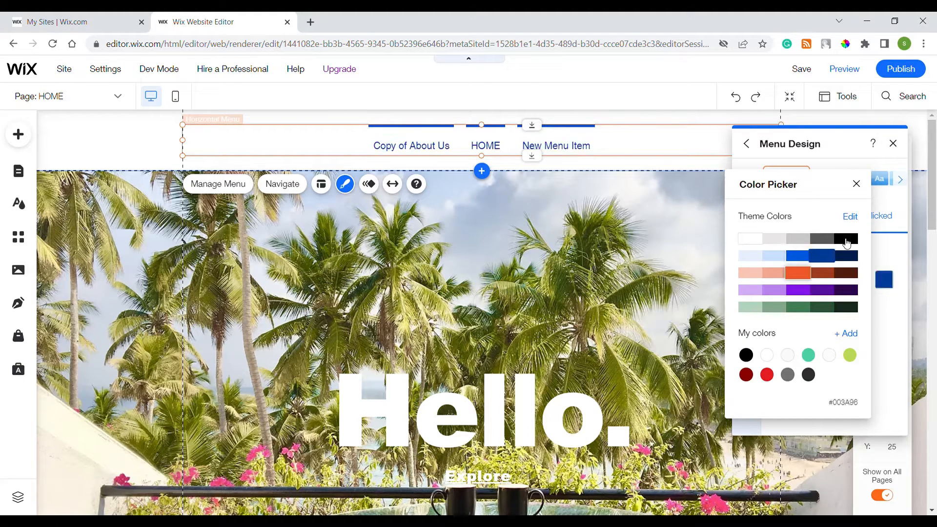
click(857, 184)
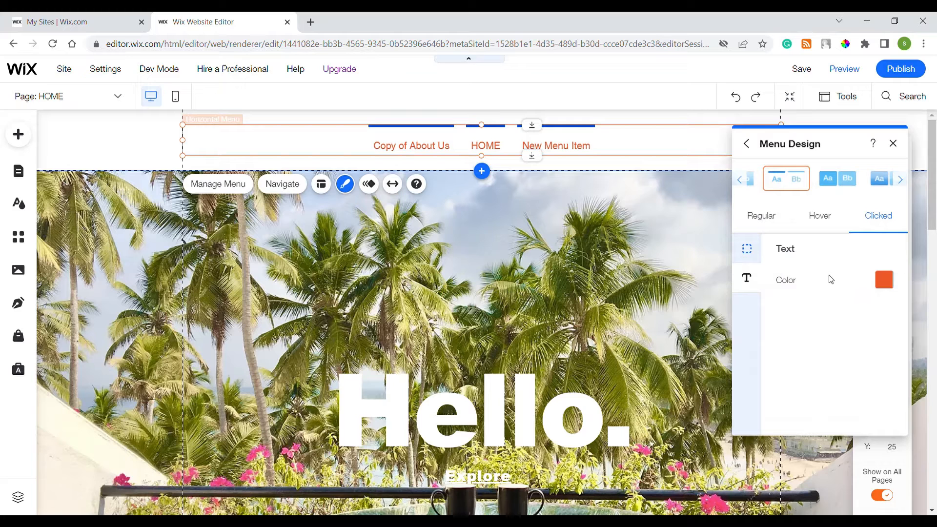
Give the menu's clicked and hover states a white border colour.
click(751, 248)
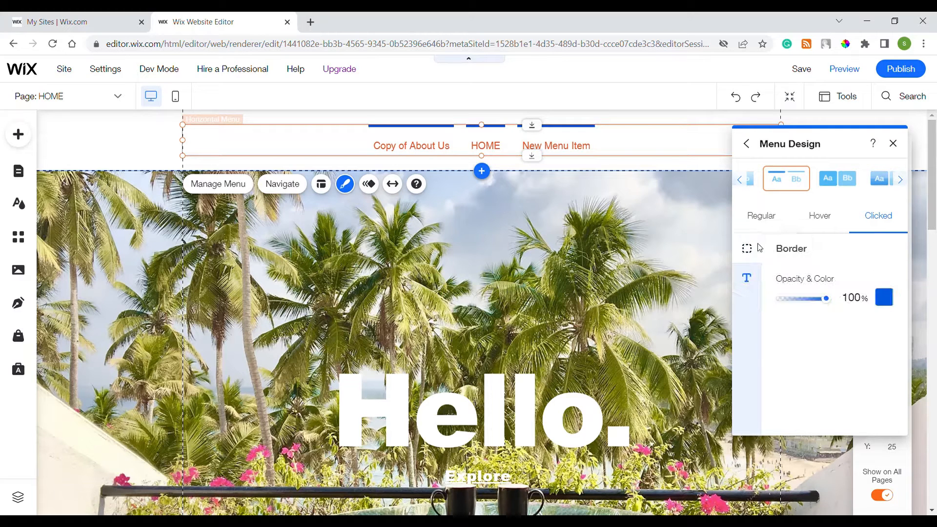
click(884, 297)
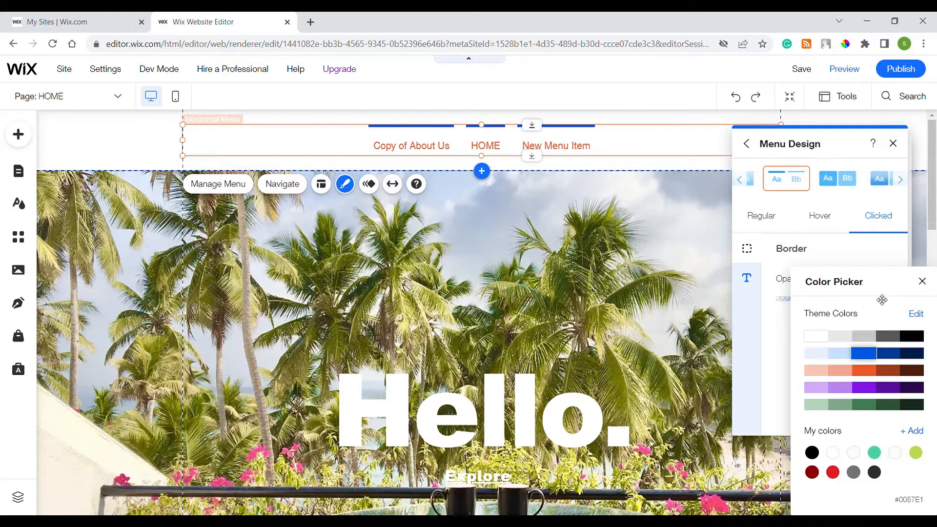
click(819, 339)
click(921, 282)
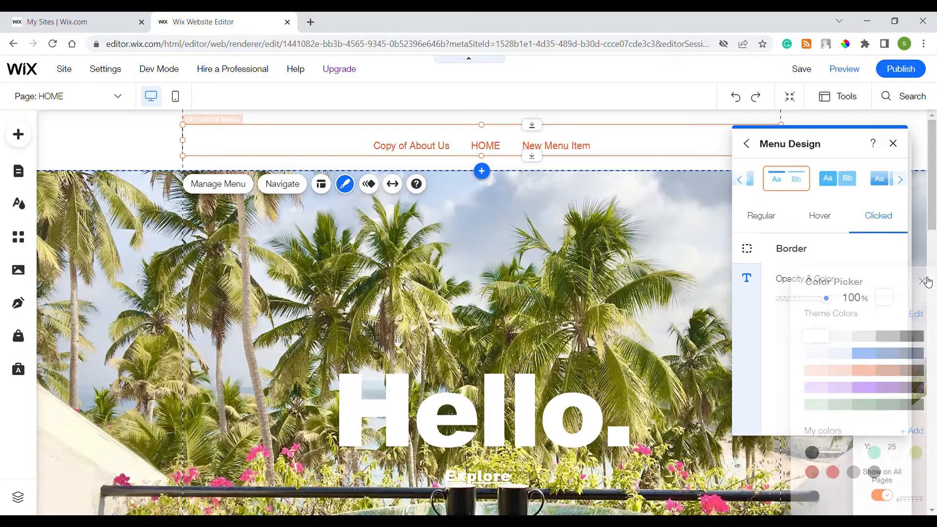
click(819, 218)
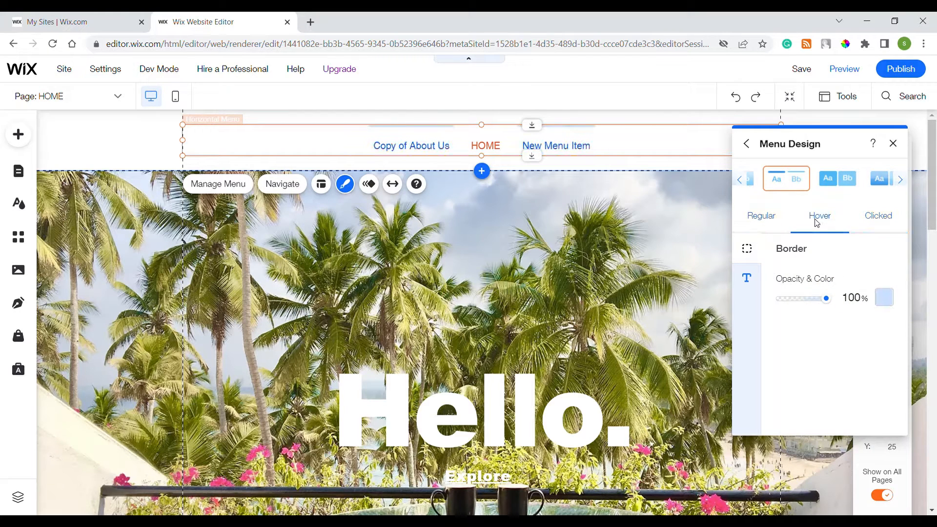
click(883, 297)
click(811, 337)
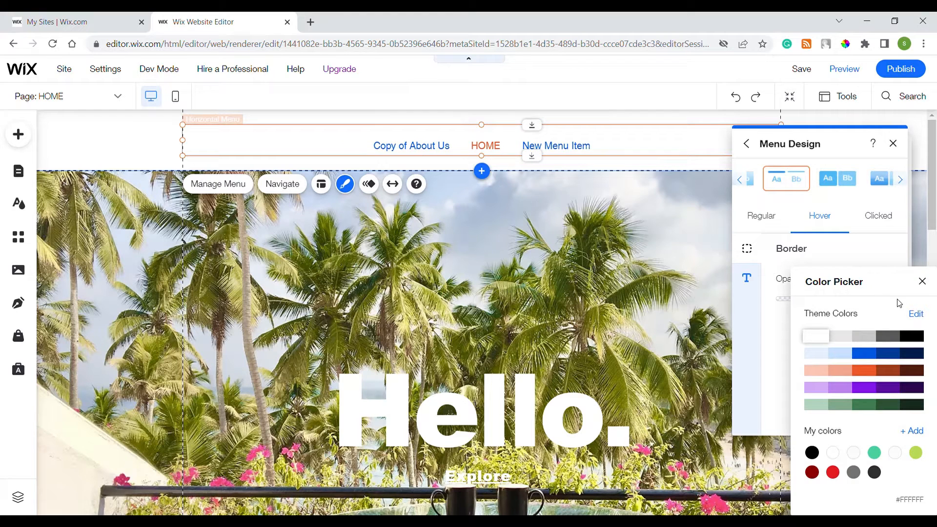
click(922, 282)
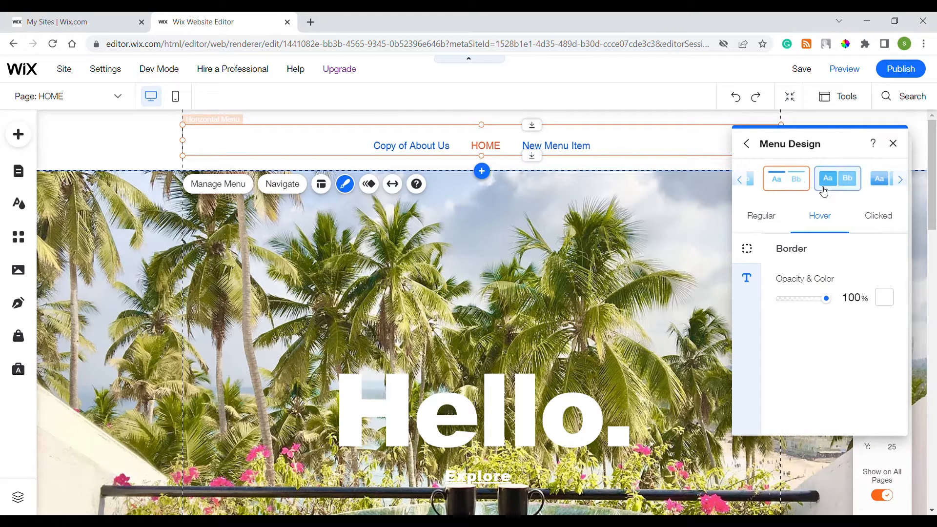
Keep the regular-state border opacity at 0% and close Menu Design.
click(770, 221)
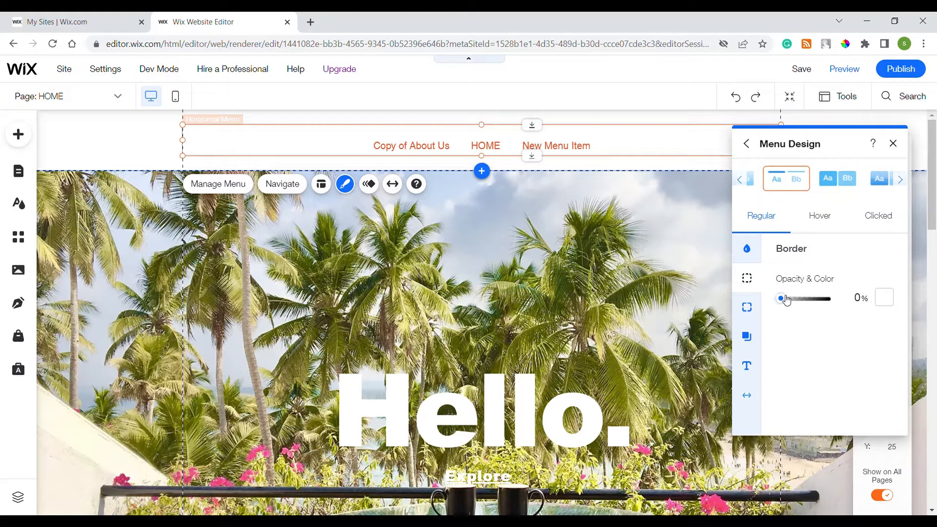
mouse_move(782, 299)
mouse_down()
mouse_move(844, 295)
mouse_move(754, 305)
mouse_move(830, 298)
mouse_move(763, 300)
mouse_up()
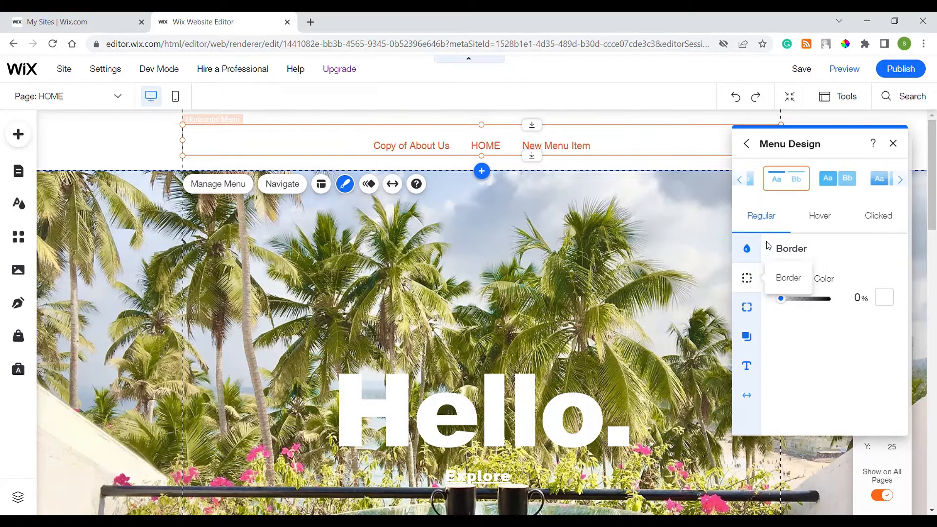
click(894, 145)
click(583, 280)
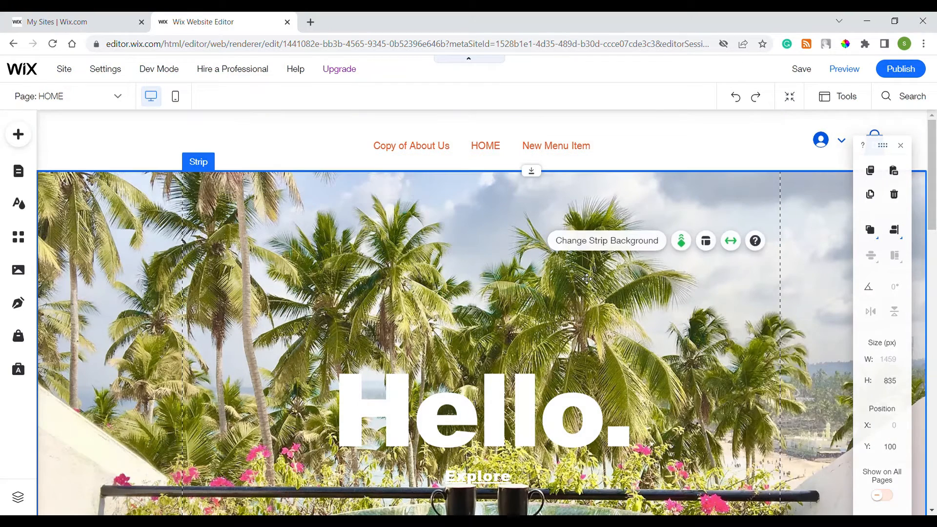
Preview the site, check hovered menu items turn blue, and open About Us.
click(844, 69)
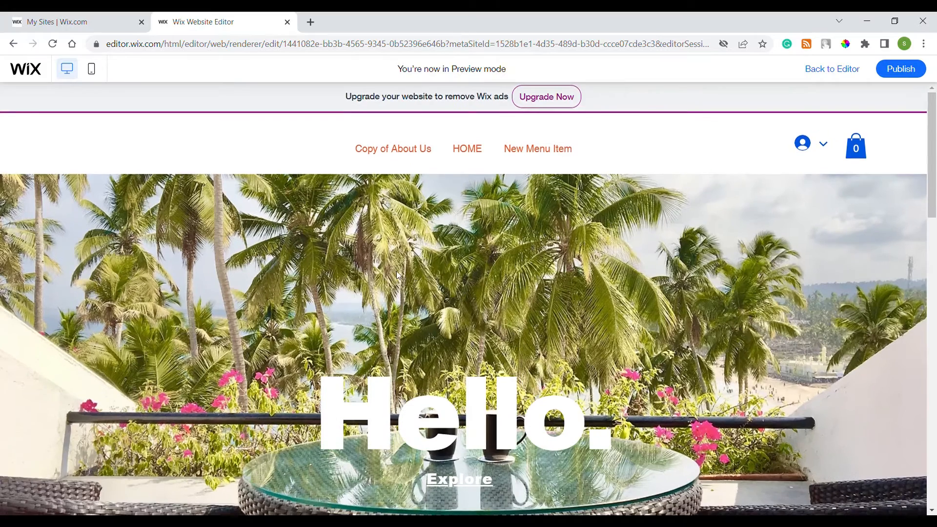
mouse_move(409, 152)
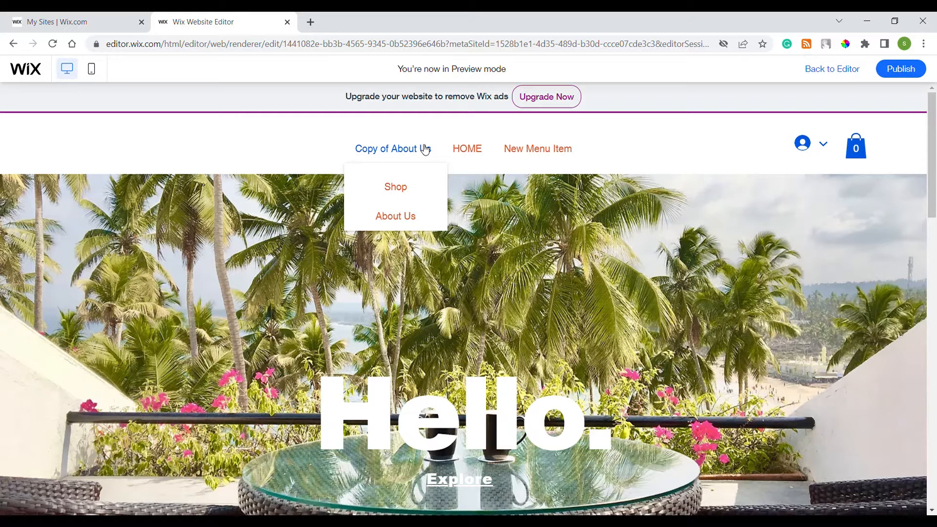
mouse_move(495, 157)
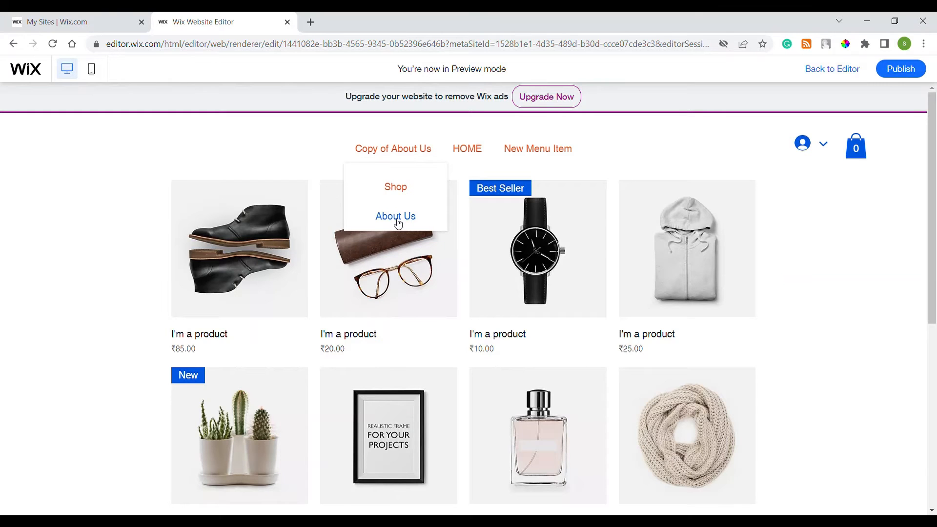
click(396, 218)
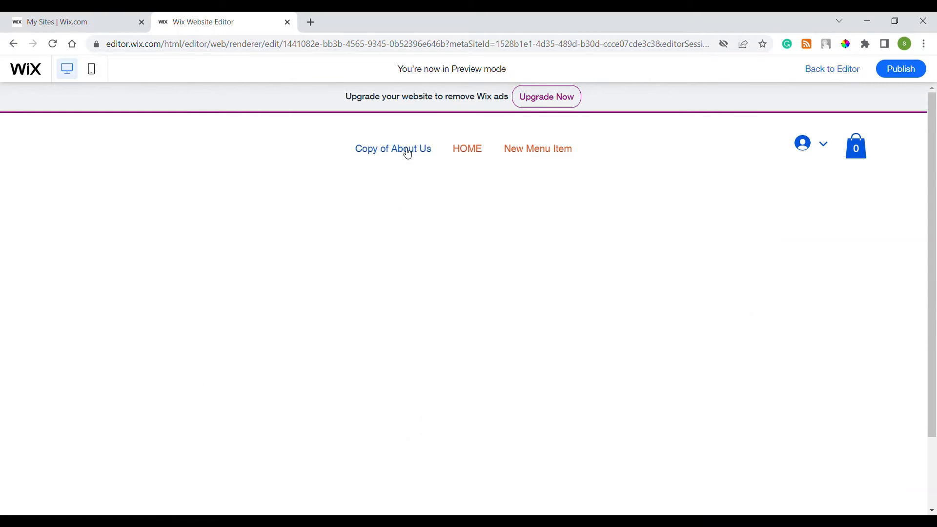
mouse_move(408, 153)
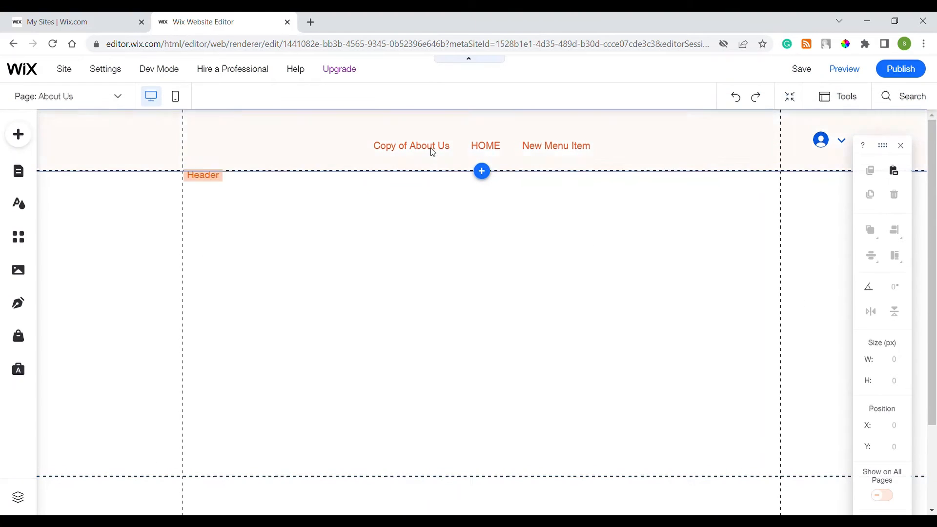
Change the menu's clicked-state text colour to bright purple #8015E8 in Customize Design.
click(429, 137)
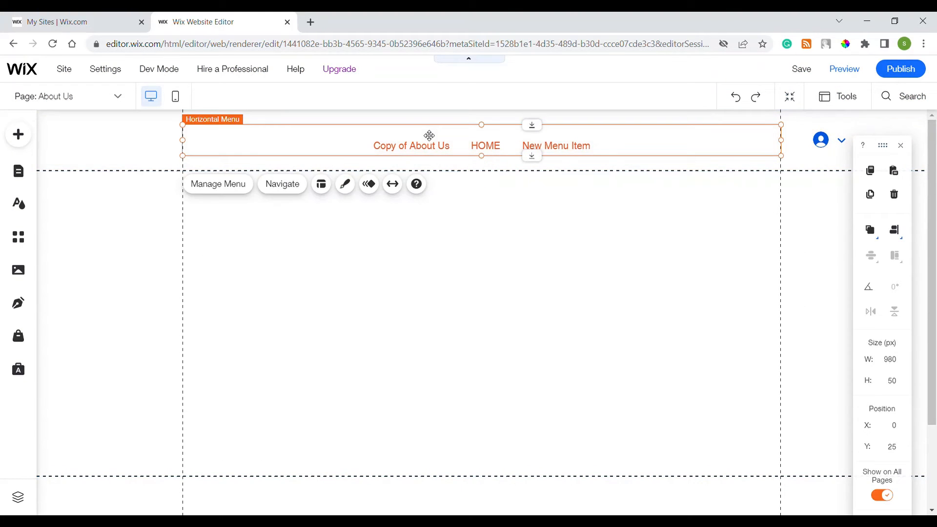
click(345, 184)
click(776, 440)
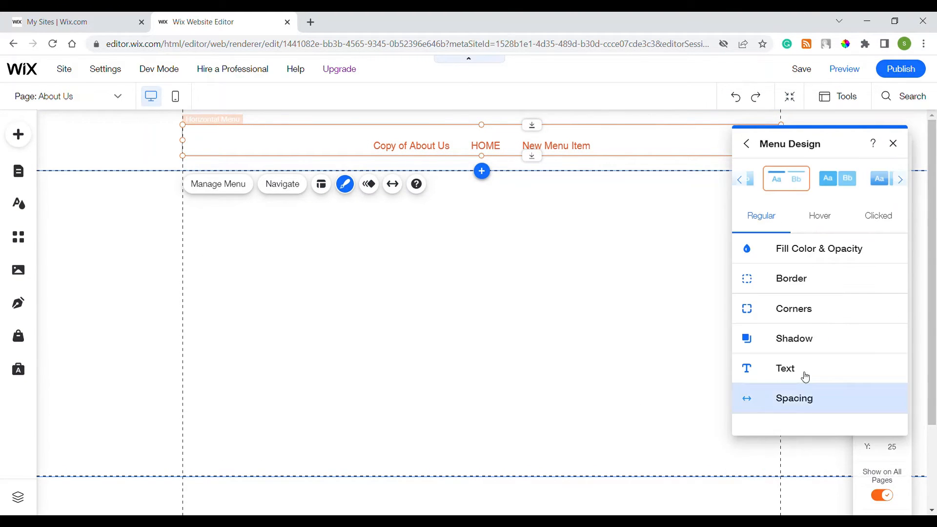
click(873, 220)
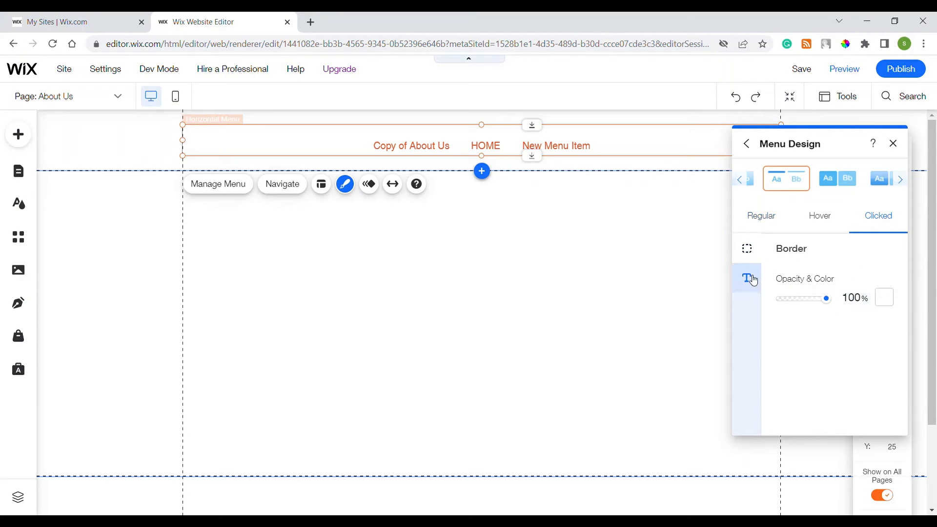
click(748, 277)
click(883, 280)
click(848, 257)
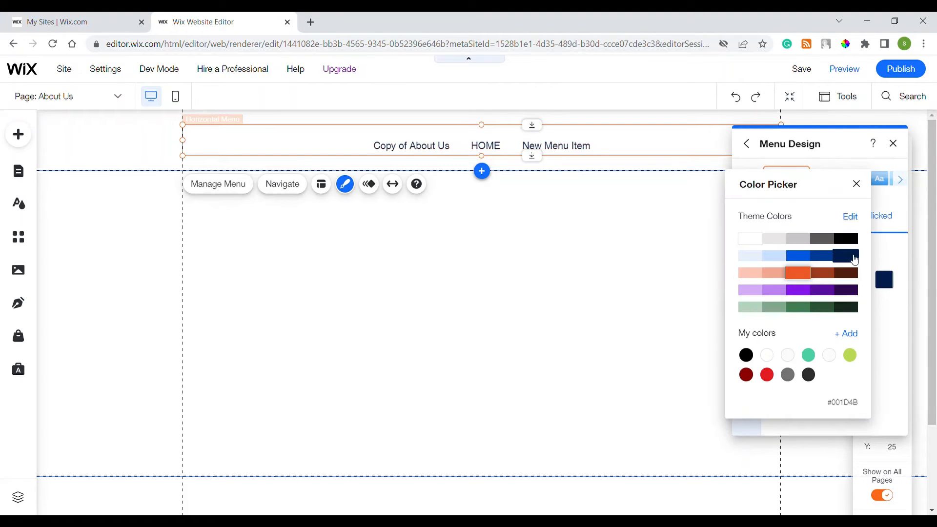
click(848, 238)
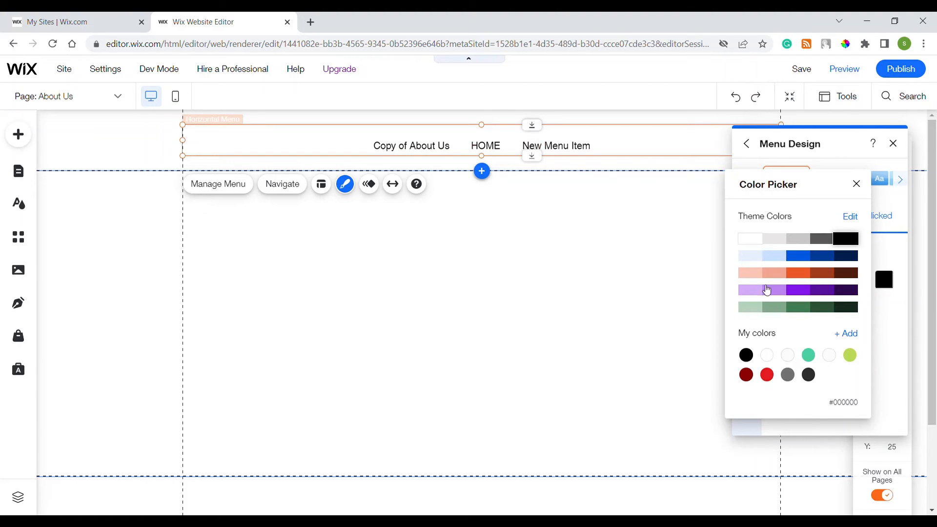
click(798, 290)
click(856, 184)
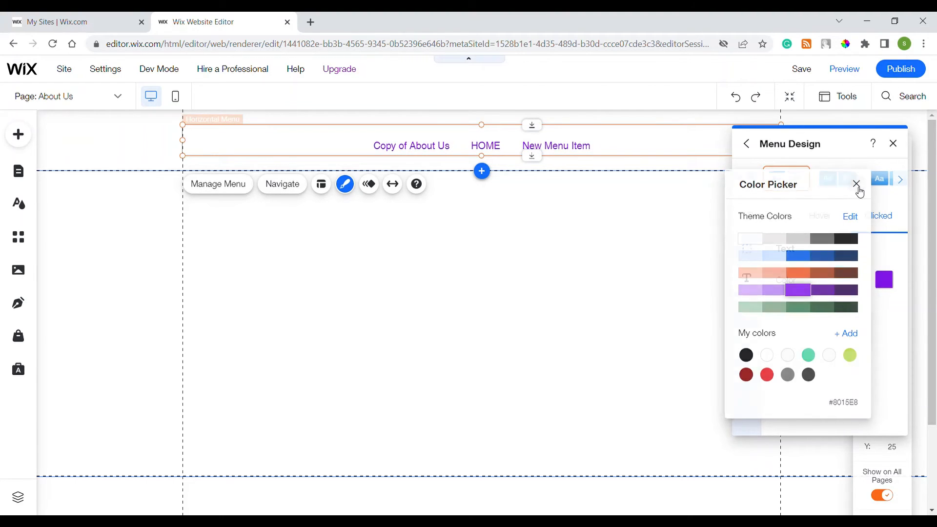
click(893, 149)
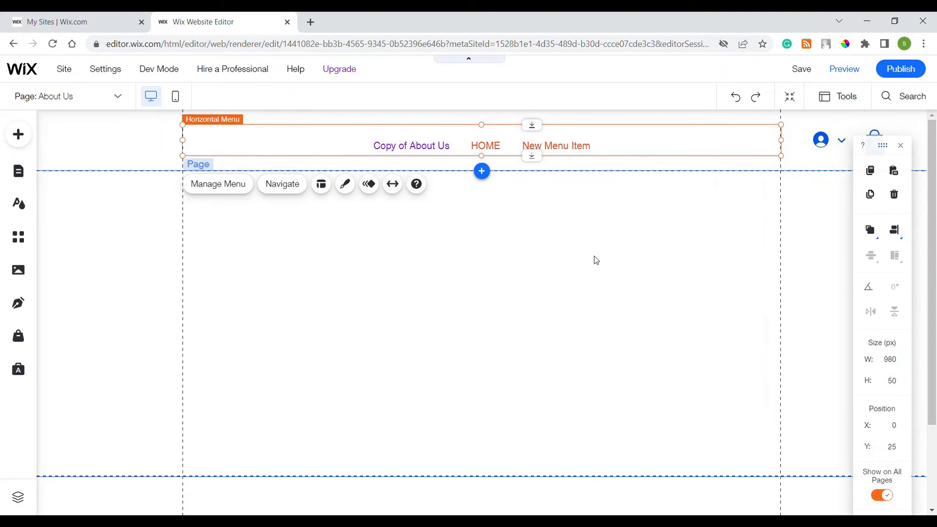
Preview the HOME page to confirm HOME shows purple, then return to the editor.
click(625, 287)
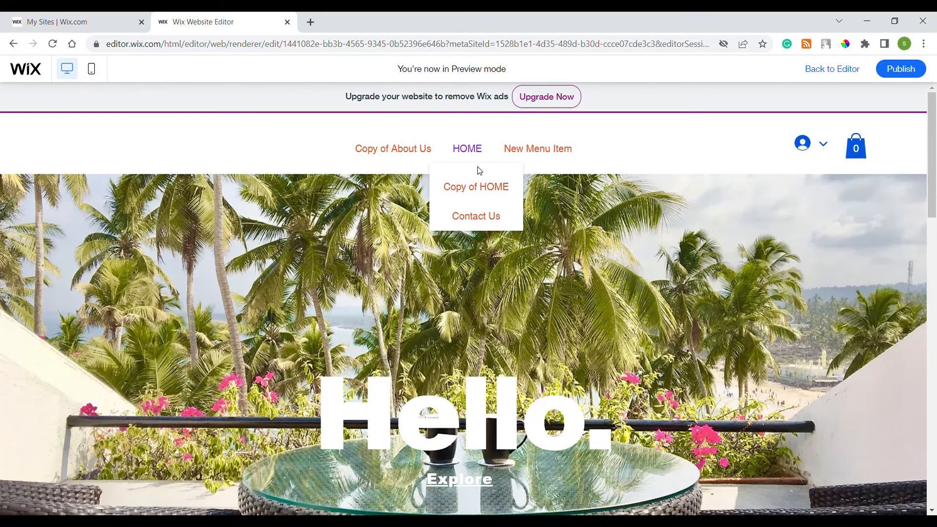
click(868, 67)
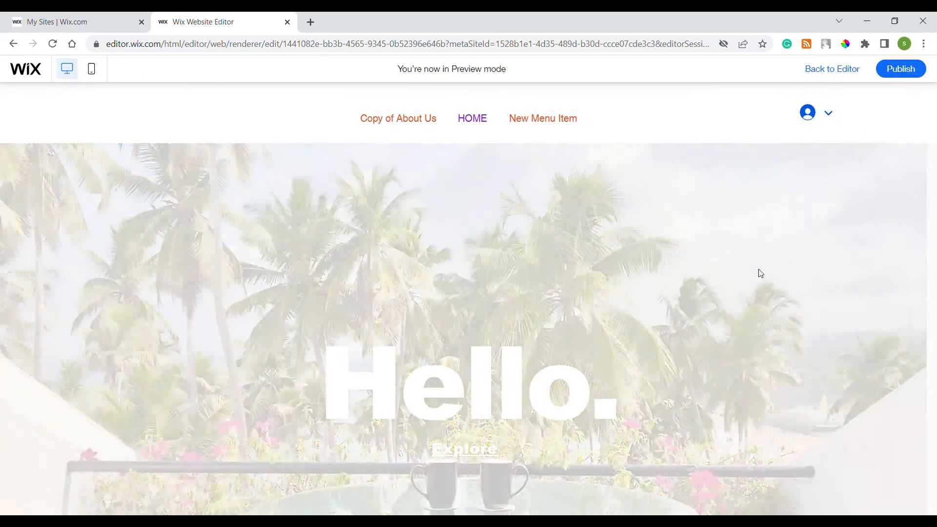